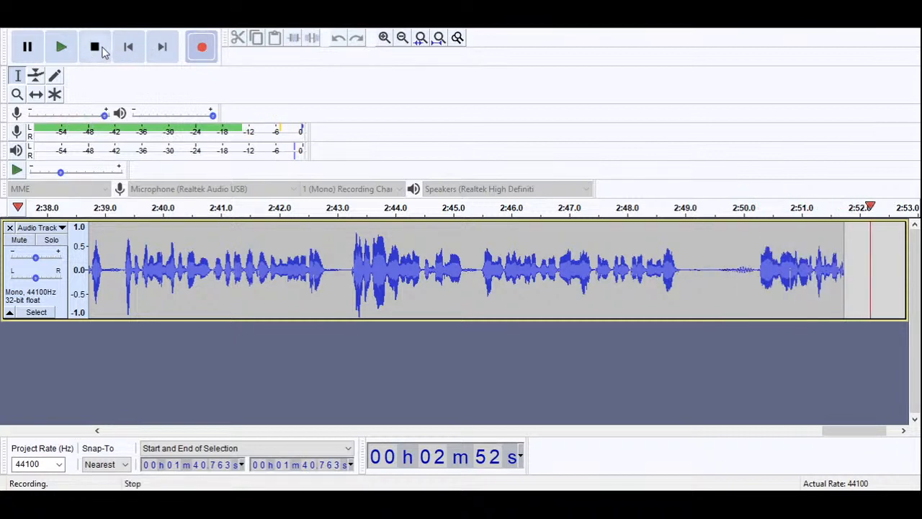
- Stop the recording and delete the unwanted take at the track's end, from about 2:49.5 onward
{"action": "left_click", "coordinate": [94, 47]}
{"action": "left_click_drag", "start_coordinate": [712, 270], "coordinate": [915, 319]}
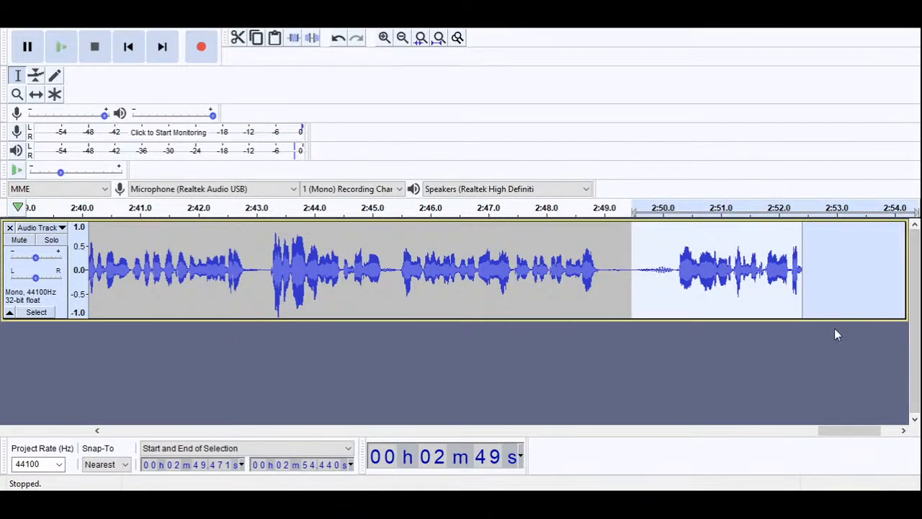
{"action": "key", "text": "Delete"}
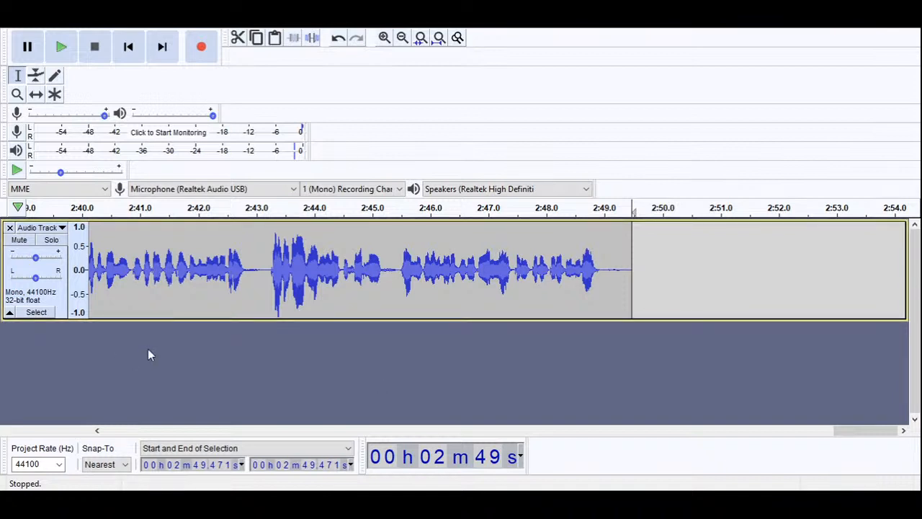
- Reduce background noise across the whole track, using the quiet opening of about 2.9 s as the noise sample
{"action": "left_click", "coordinate": [130, 46]}
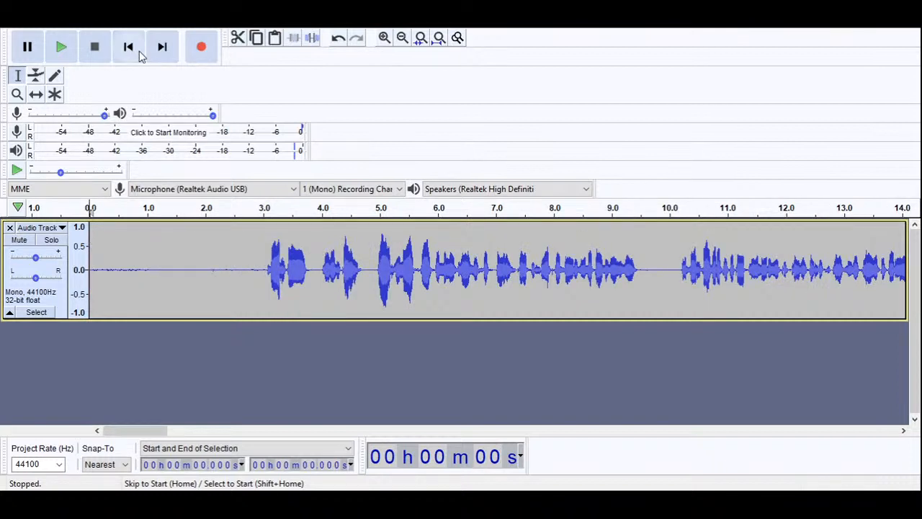
{"action": "left_click_drag", "start_coordinate": [248, 276], "coordinate": [89, 270]}
{"action": "left_click_drag", "start_coordinate": [258, 269], "coordinate": [89, 270]}
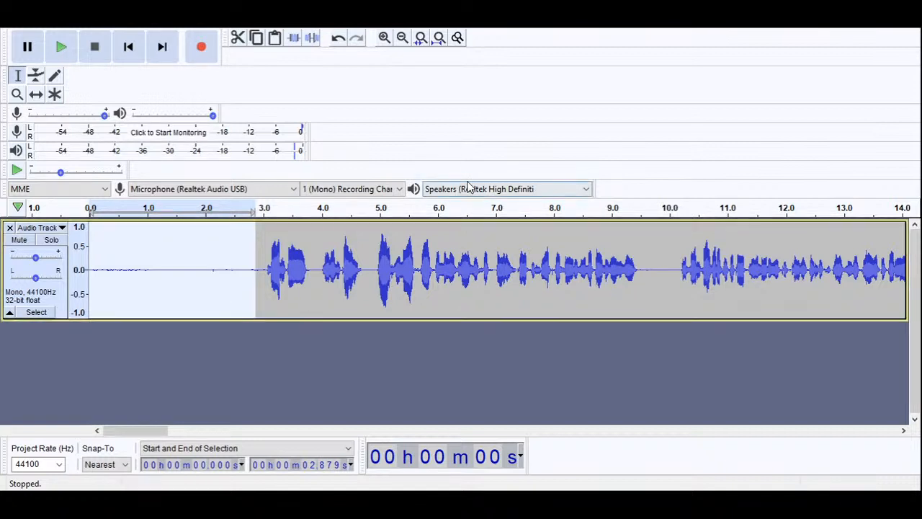
{"action": "key", "text": "ctrl+a"}
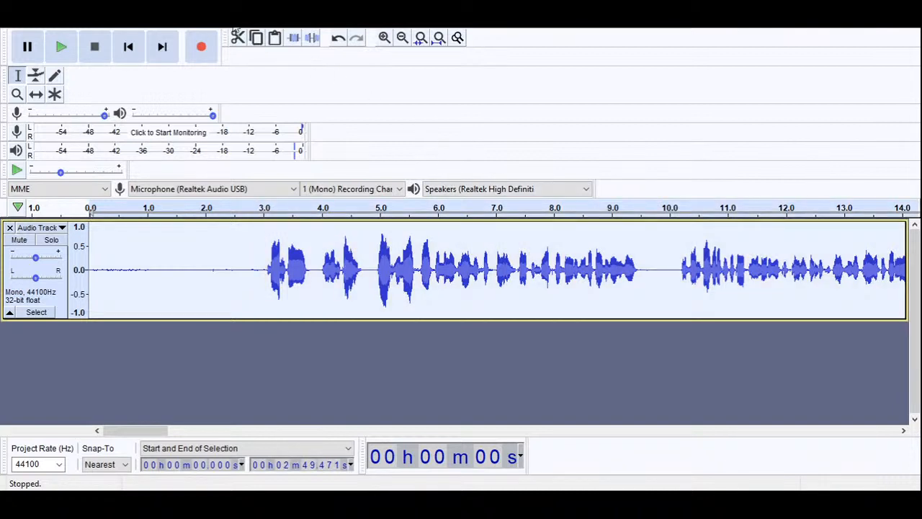
{"action": "left_click", "coordinate": [417, 372]}
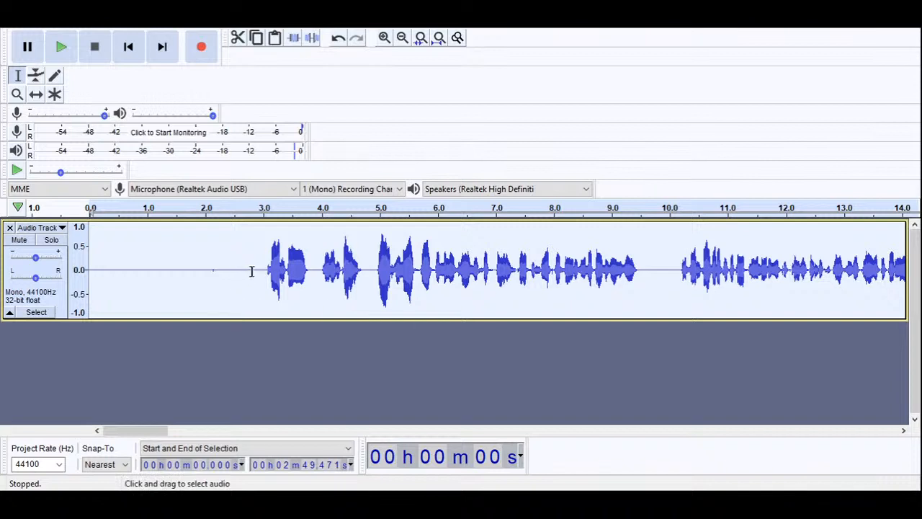
- Audition the quiet noise between words at about 22.74–23.01 s and use it as the sample for noise reduction on the whole track
{"action": "left_click_drag", "start_coordinate": [222, 271], "coordinate": [87, 270]}
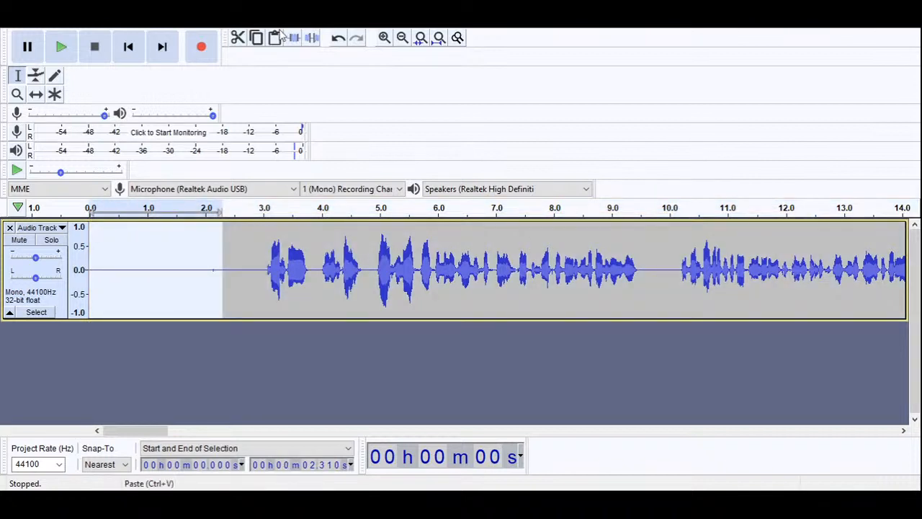
{"action": "left_click", "coordinate": [402, 38]}
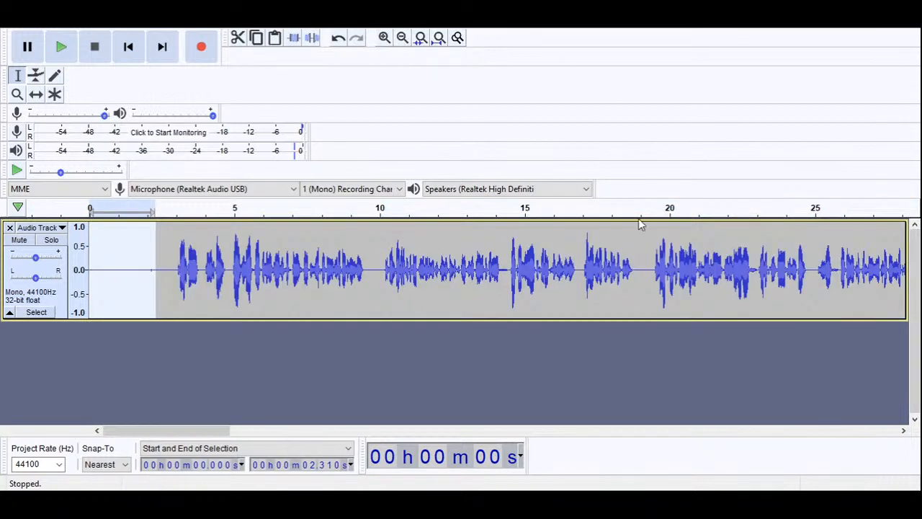
{"action": "left_click_drag", "start_coordinate": [757, 273], "coordinate": [749, 274]}
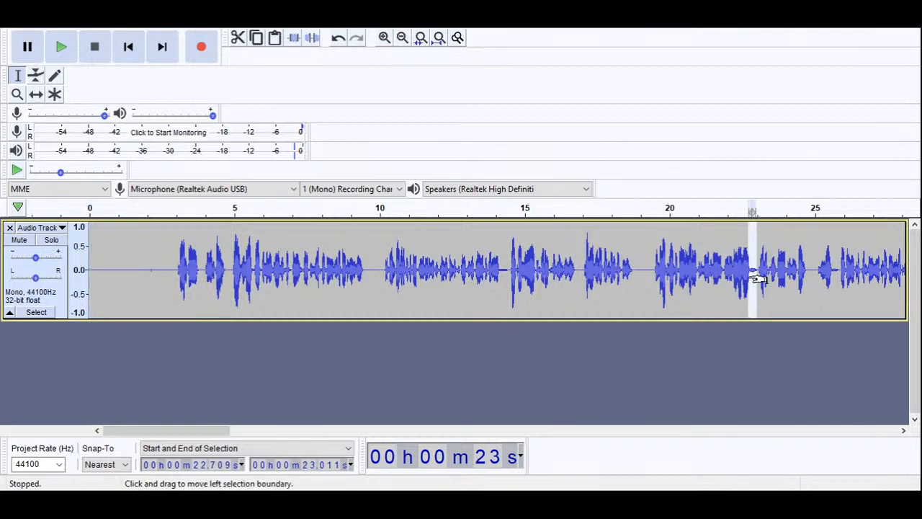
{"action": "left_click", "coordinate": [383, 38]}
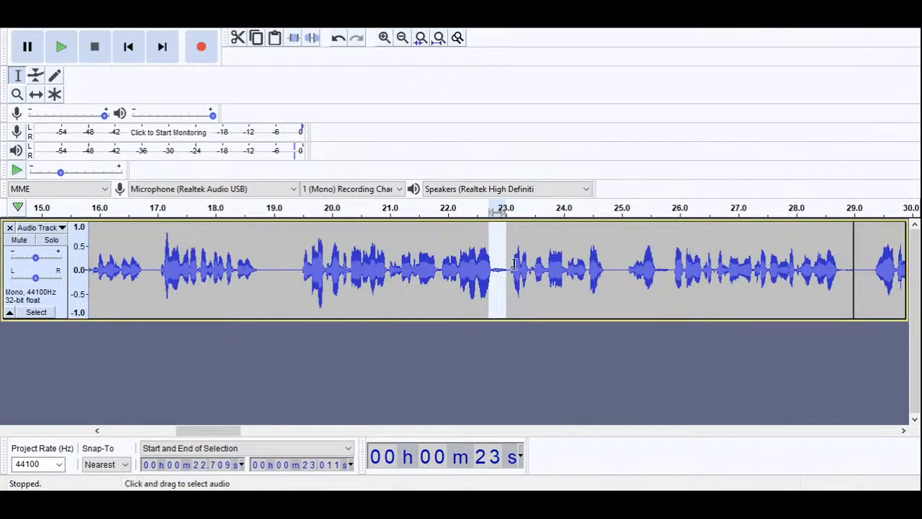
{"action": "left_click", "coordinate": [517, 268]}
{"action": "left_click_drag", "start_coordinate": [506, 268], "coordinate": [491, 280]}
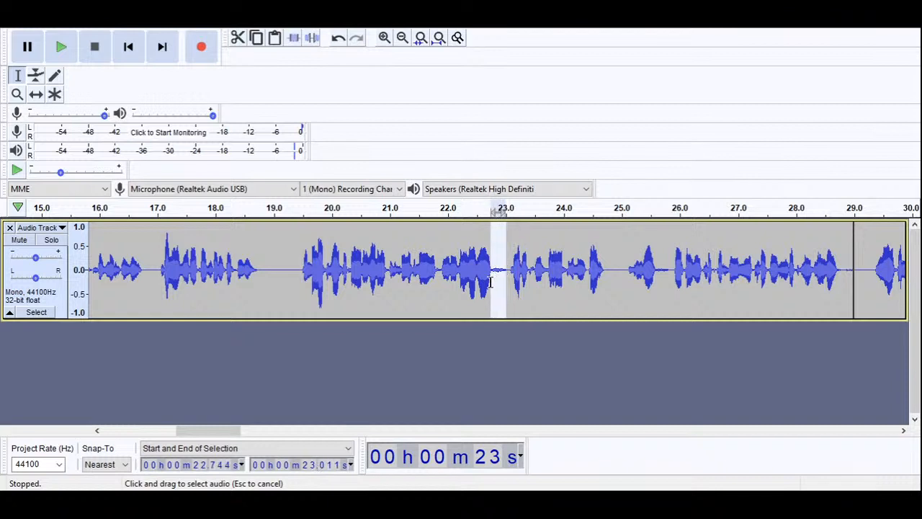
{"action": "left_click", "coordinate": [61, 48]}
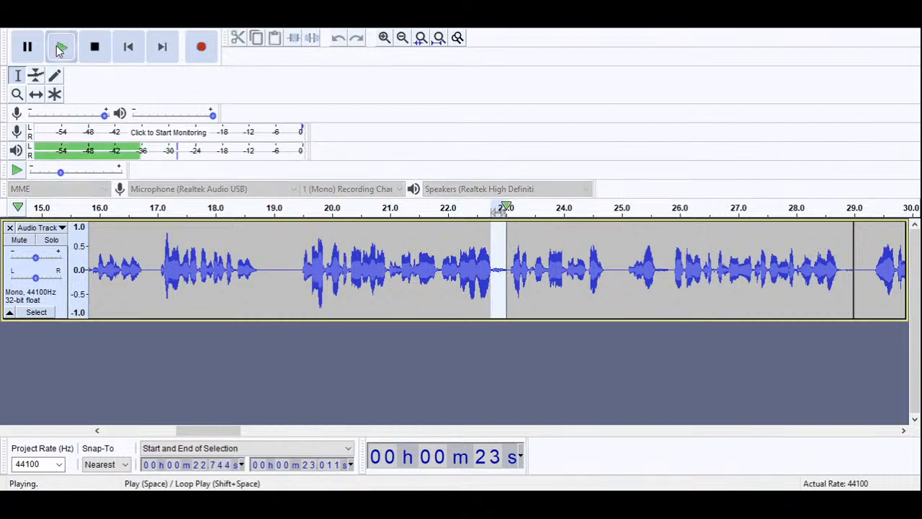
{"action": "left_click", "coordinate": [300, 150]}
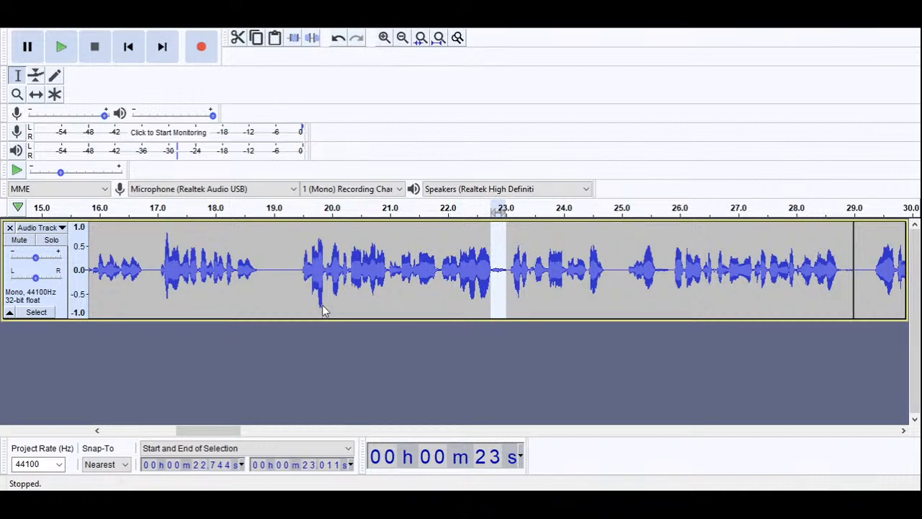
{"action": "left_click", "coordinate": [457, 182]}
{"action": "key", "text": "ctrl+a"}
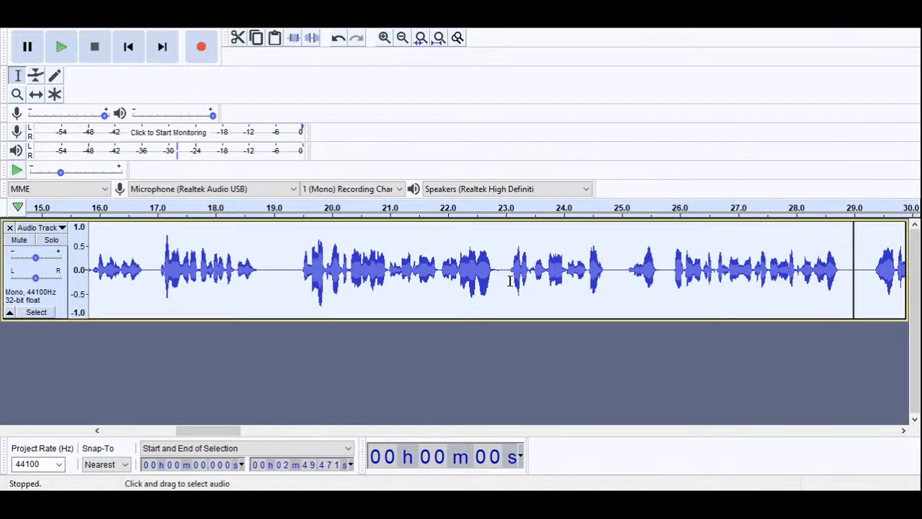
- Apply a dynamics effect to the whole track to raise and even out the voice level
{"action": "left_click", "coordinate": [403, 40]}
{"action": "left_click", "coordinate": [405, 40]}
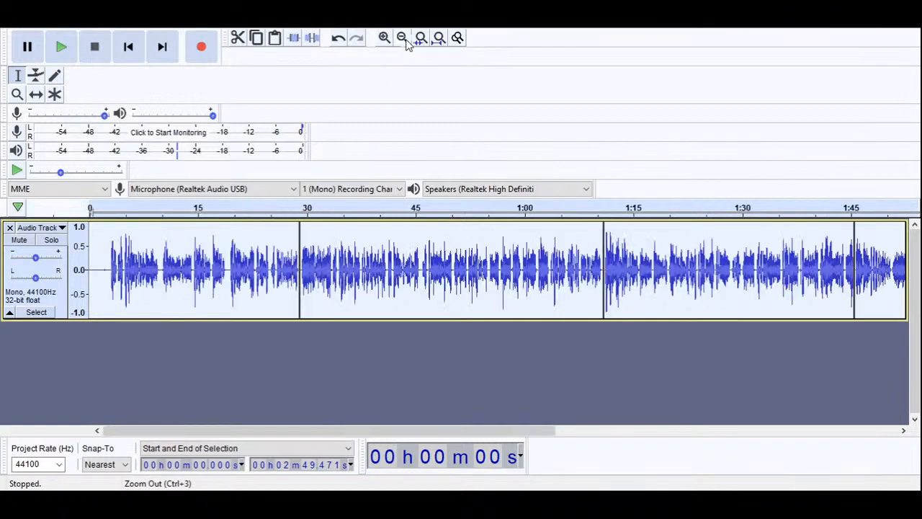
{"action": "left_click", "coordinate": [403, 39]}
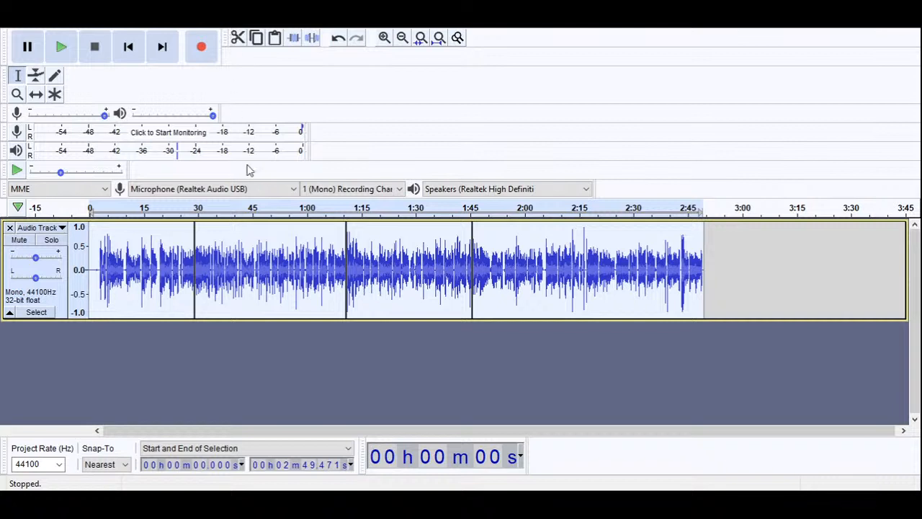
{"action": "left_click", "coordinate": [279, 161]}
{"action": "left_click", "coordinate": [509, 401]}
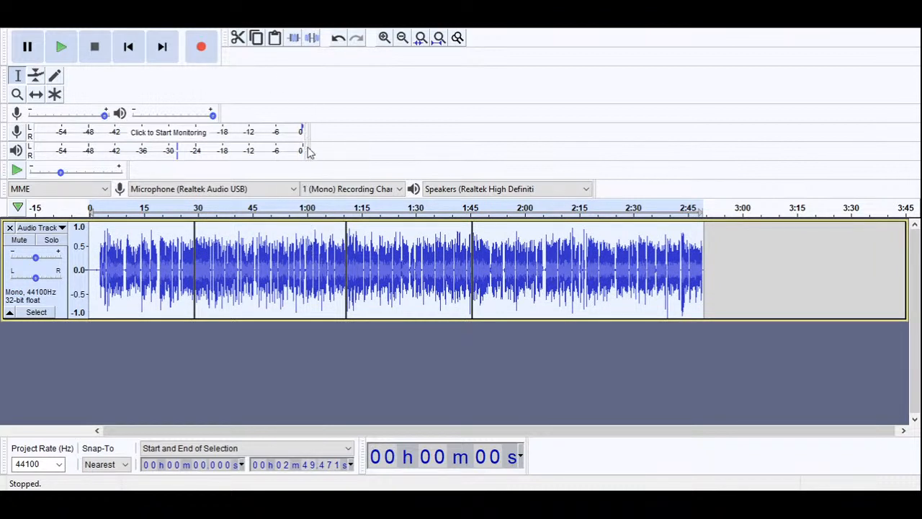
- Apply two further voice-enhancing effects to the entire track and play back its opening
{"action": "left_click", "coordinate": [214, 373]}
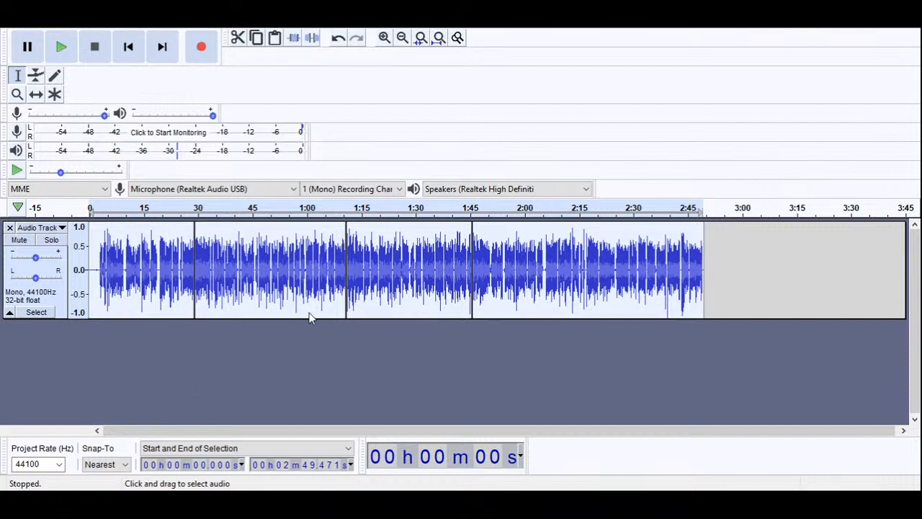
{"action": "key", "text": "ctrl+a"}
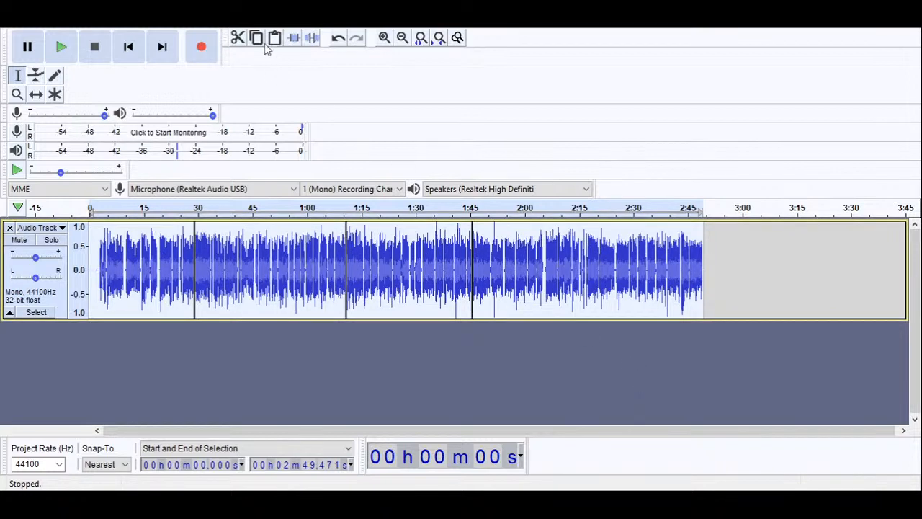
{"action": "left_click", "coordinate": [229, 358]}
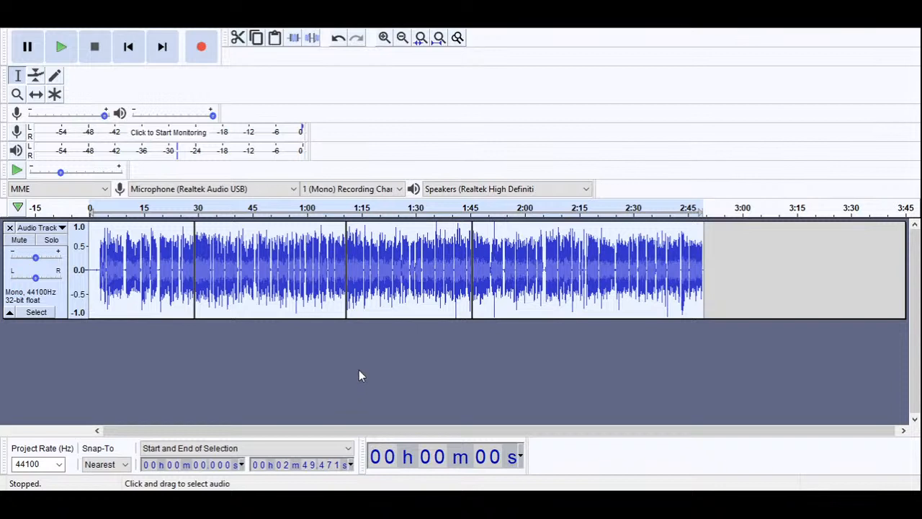
{"action": "key", "text": "ctrl+a"}
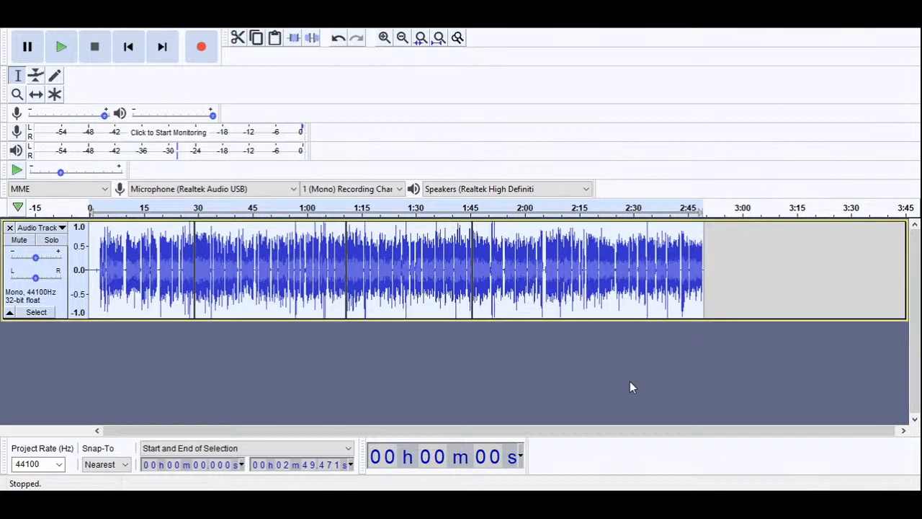
{"action": "left_click", "coordinate": [62, 46]}
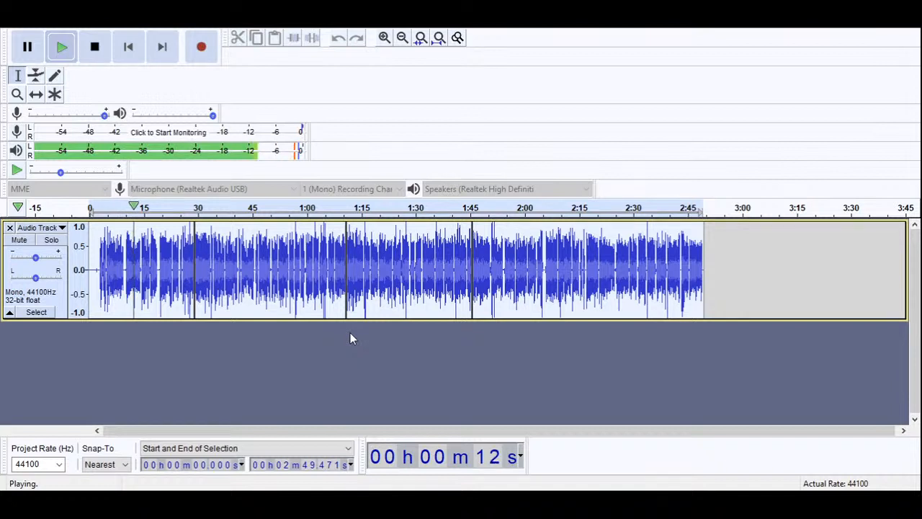
{"action": "left_click", "coordinate": [95, 47]}
- Select the entire track, truncate its silences and adjust the level of its peaks
{"action": "left_click_drag", "start_coordinate": [800, 284], "coordinate": [91, 287]}
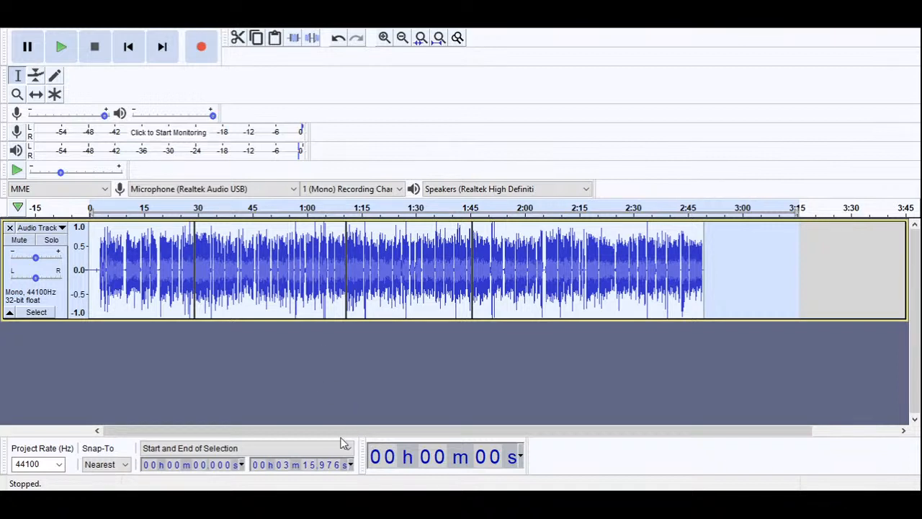
{"action": "left_click", "coordinate": [341, 438]}
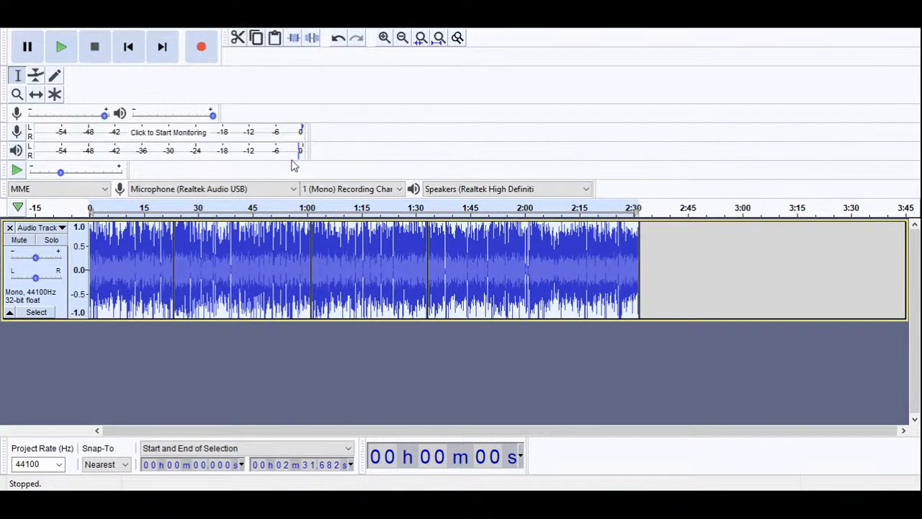
{"action": "left_click", "coordinate": [471, 280]}
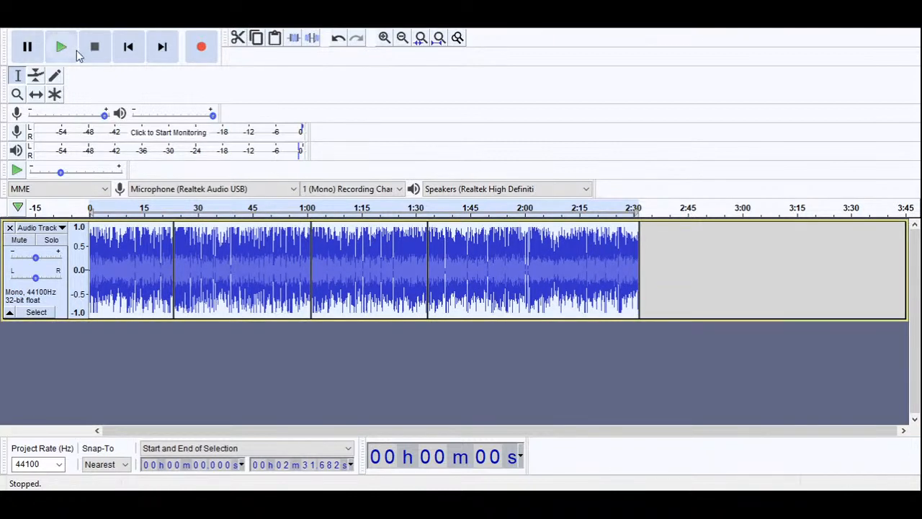
- Play the opening seconds of the processed track to check the sound
{"action": "left_click", "coordinate": [75, 52]}
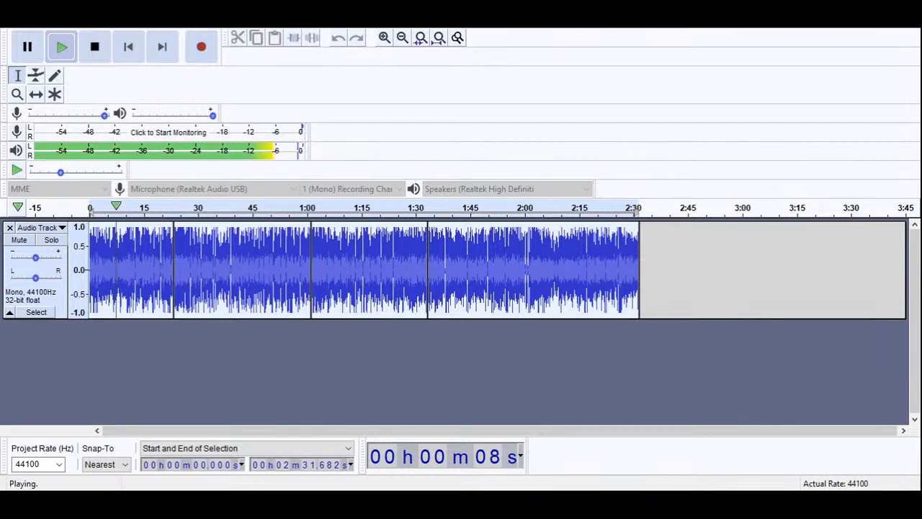
{"action": "left_click", "coordinate": [96, 47]}
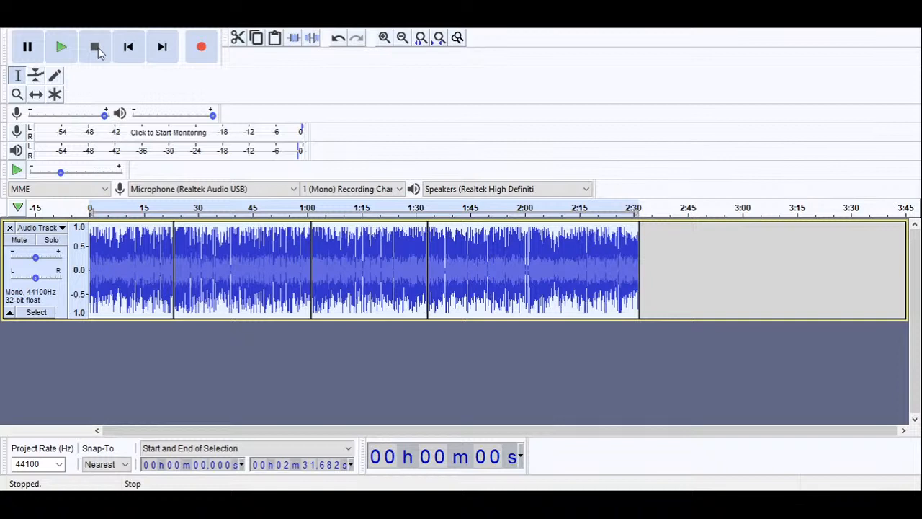